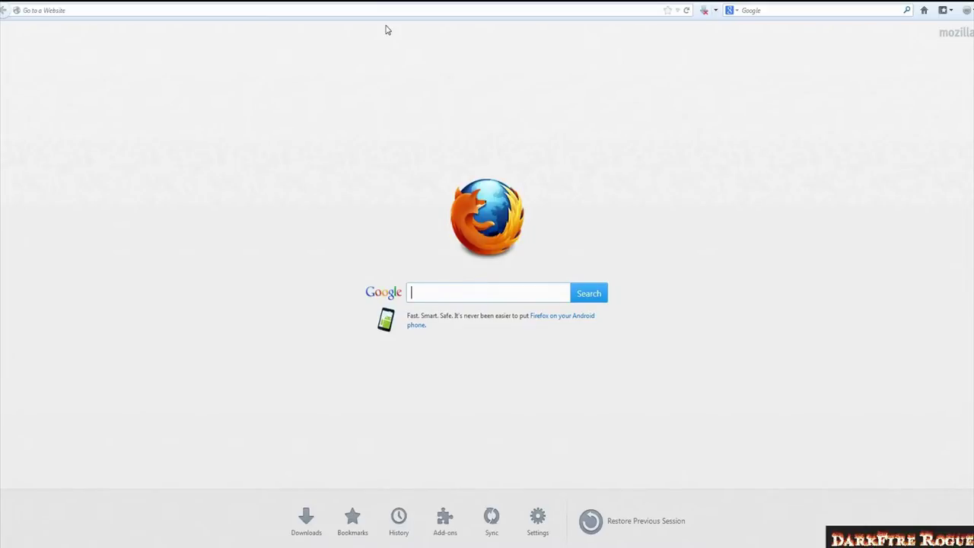
# Bring up the Windows Start menu over Firefox's start page.
pyautogui.click(115, 9)
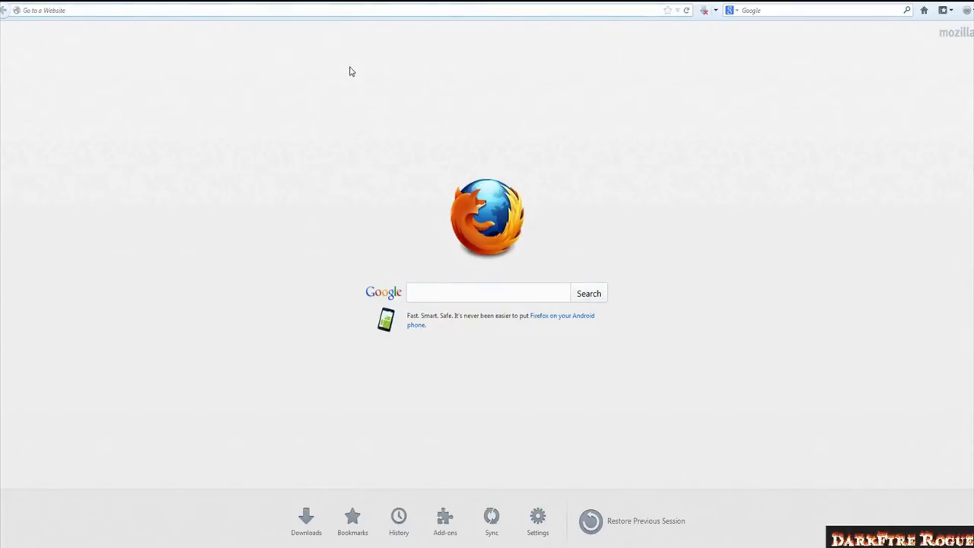
pyautogui.click(15, 544)
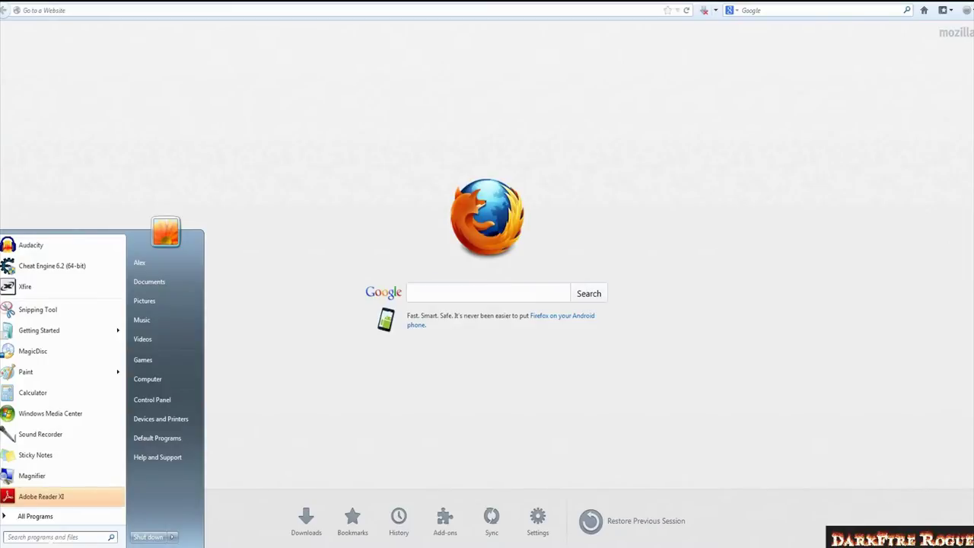
# Launch a Command Prompt window by searching 'cmd' from the Start menu.
pyautogui.write('cmd')
pyautogui.press('Return')
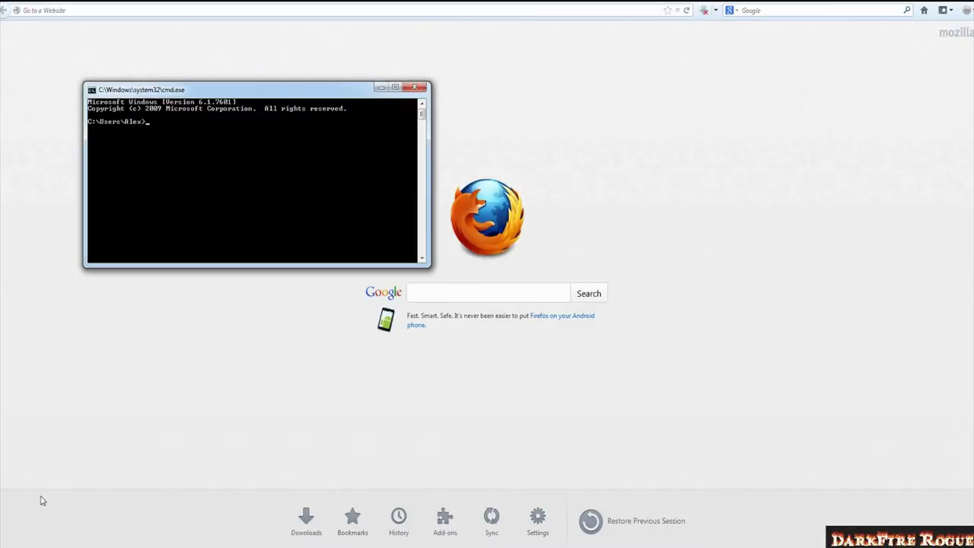
pyautogui.press('super')
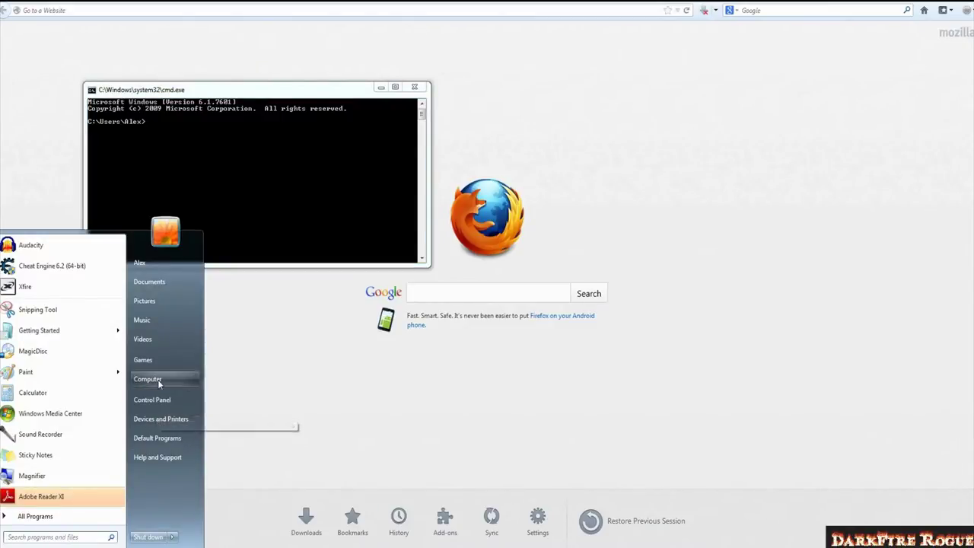
pyautogui.click(252, 185)
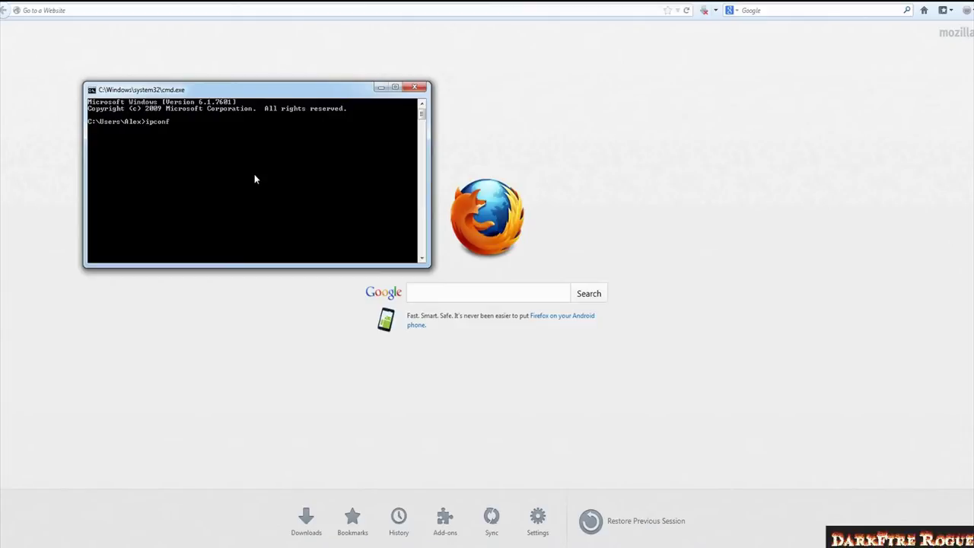
# Run ipconfig and read IPv4 address 192.168.1.101 and default gateway 192.168.1.1.
pyautogui.press('Return')
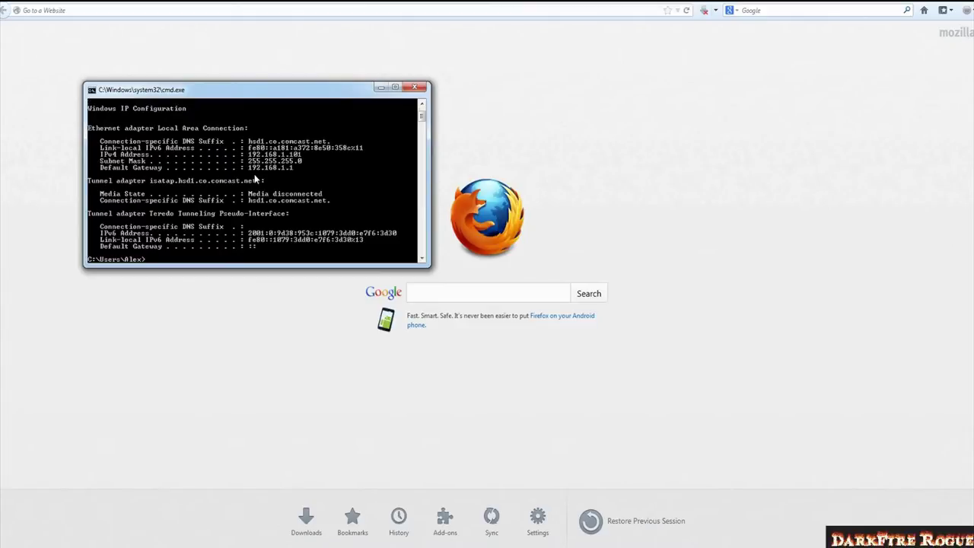
pyautogui.scroll(2, 335, 240)
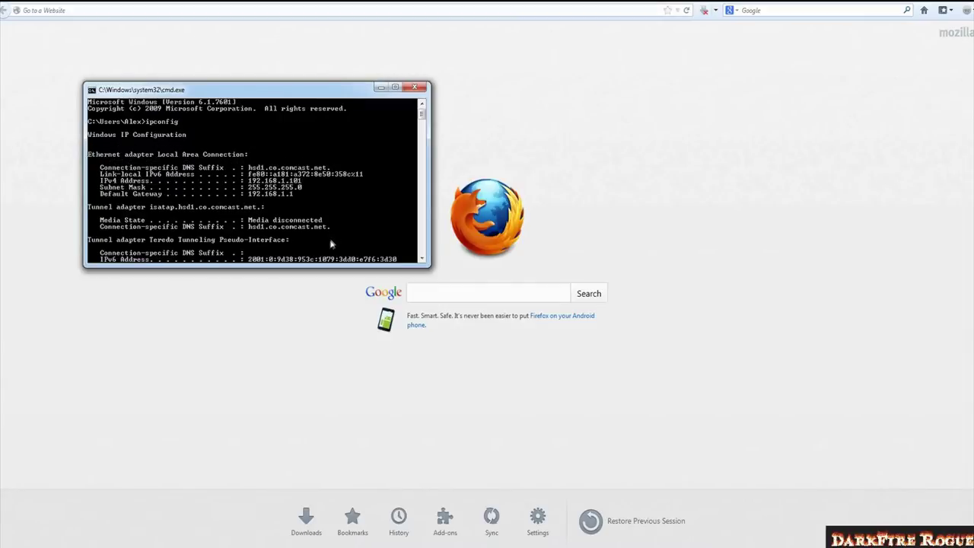
pyautogui.scroll(-6, 346, 186)
pyautogui.scroll(6, 347, 198)
pyautogui.click(124, 4)
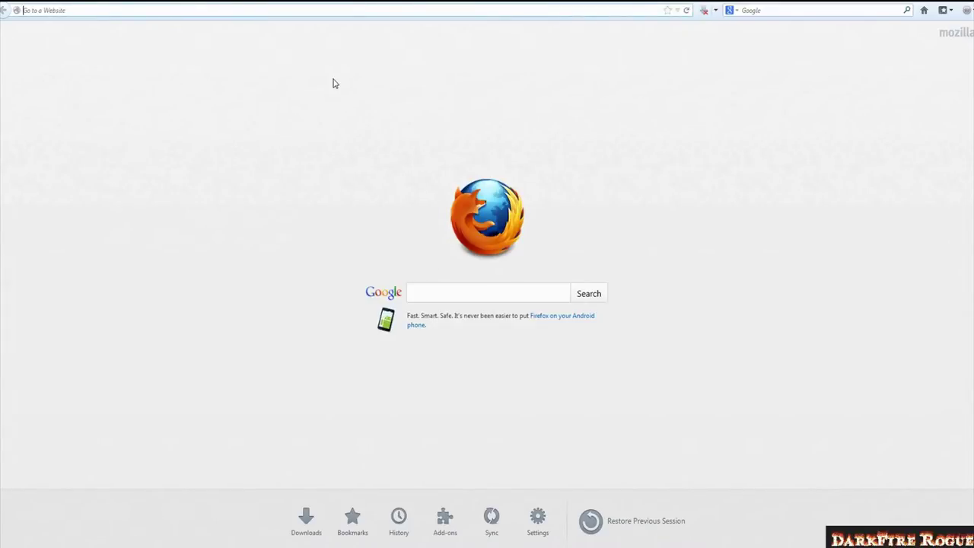
# Load 192.168.1.1 in Firefox and log in with the router's username and password.
pyautogui.write('192.168')
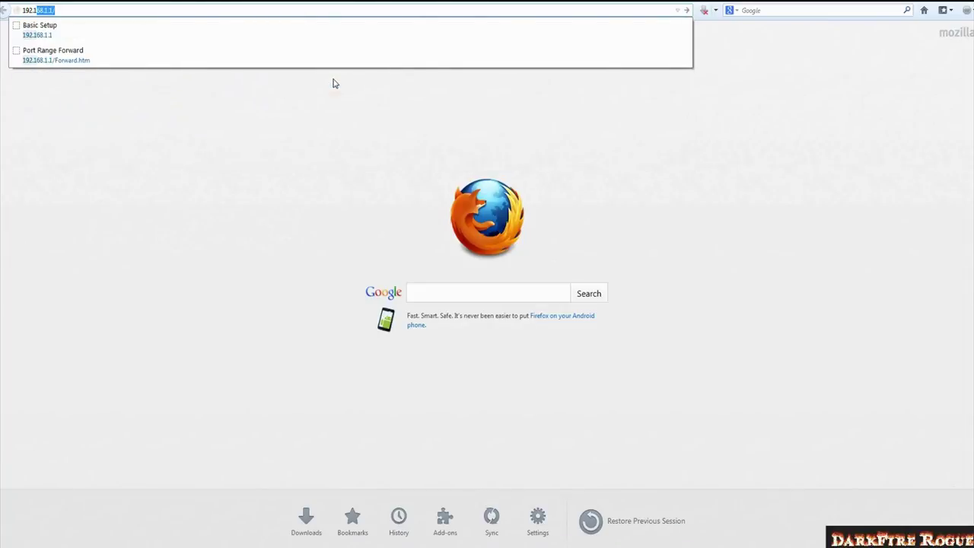
pyautogui.write('.1.1')
pyautogui.press('Return')
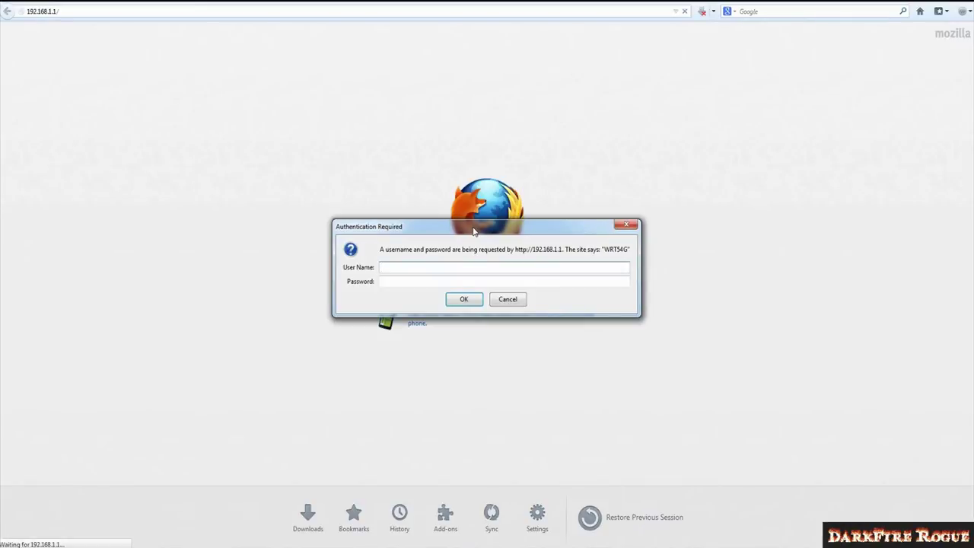
pyautogui.write('con')
pyautogui.press('Tab')
pyautogui.write('admi')
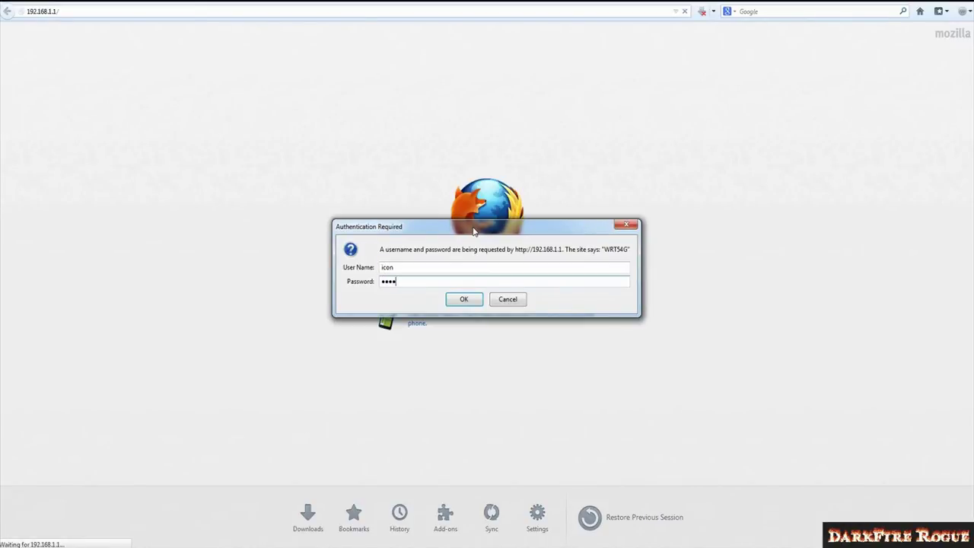
pyautogui.press('Return')
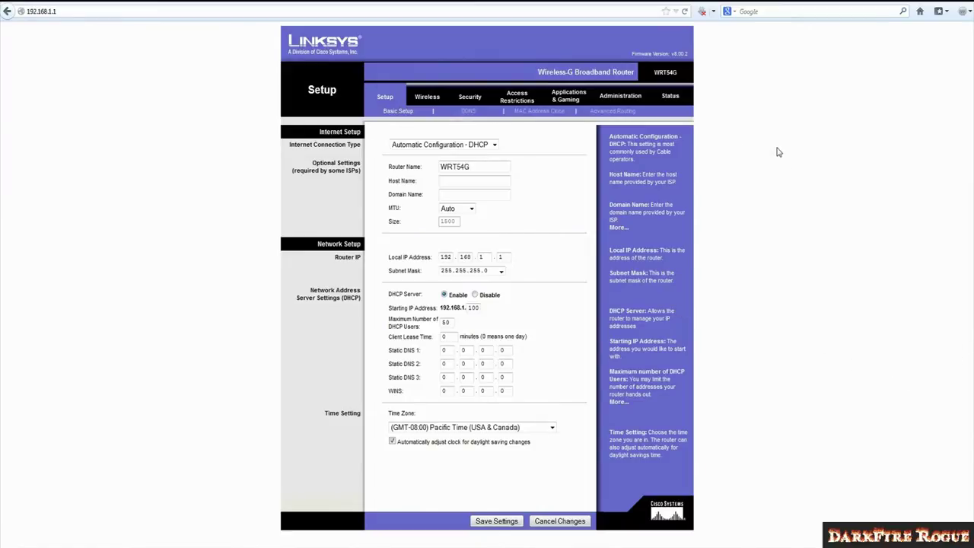
# Open the Applications & Gaming Port Range Forward page and focus the last entry's Start port.
pyautogui.click(569, 99)
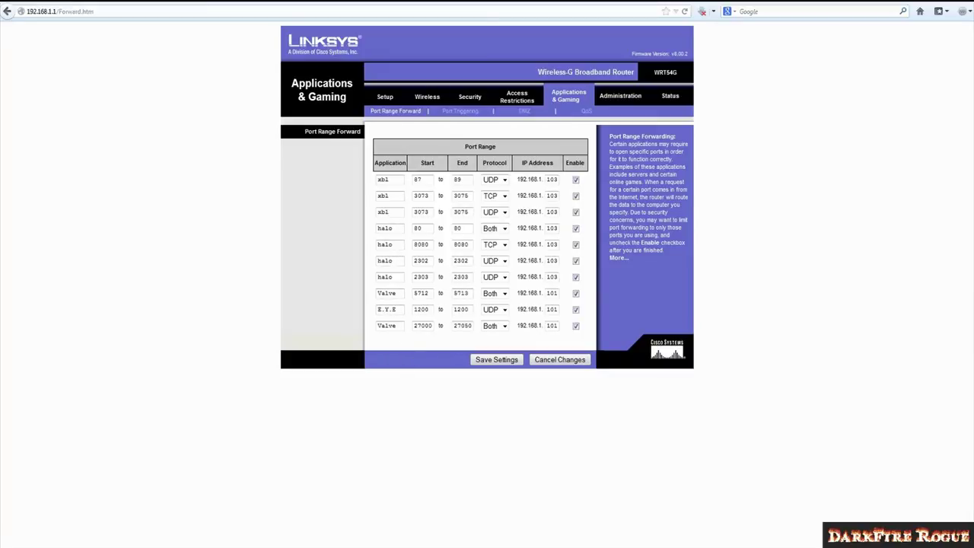
pyautogui.click(421, 326)
# Check the last Valve rule's ports 27000–27050 and Both protocol, then bring ipconfig output forward.
pyautogui.click(504, 326)
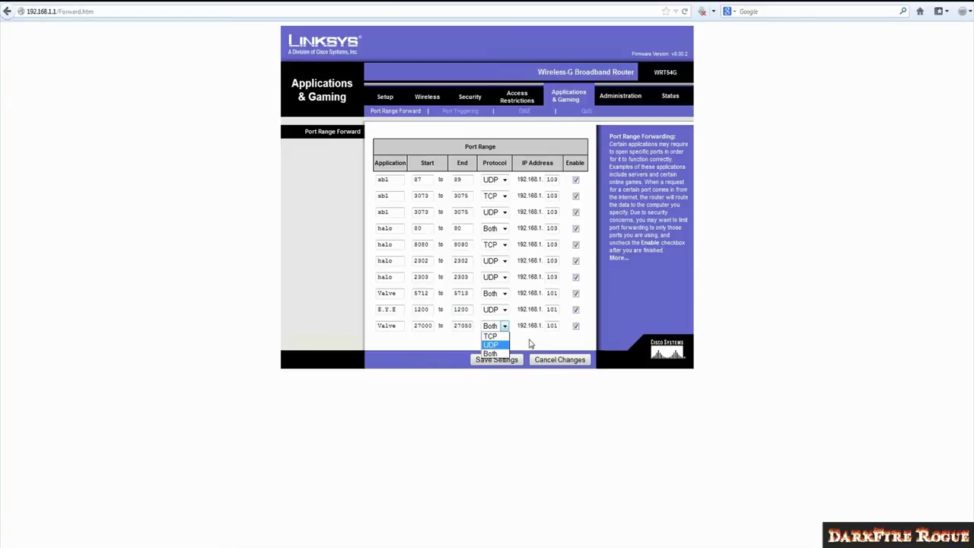
pyautogui.click(532, 342)
pyautogui.moveTo(394, 325); pyautogui.dragTo(370, 329)
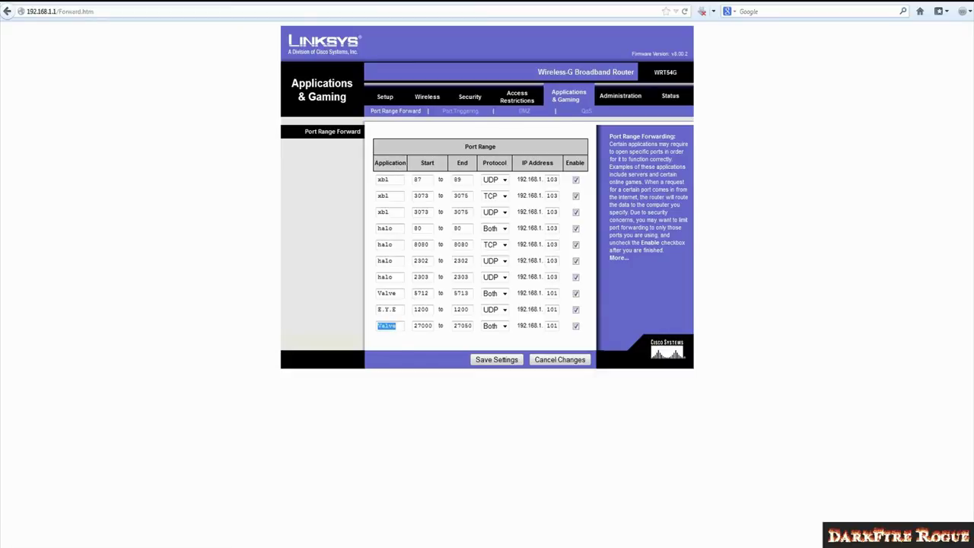
pyautogui.click(404, 324)
pyautogui.moveTo(416, 325); pyautogui.dragTo(430, 325)
pyautogui.moveTo(455, 325); pyautogui.dragTo(471, 326)
pyautogui.click(515, 341)
pyautogui.click(504, 325)
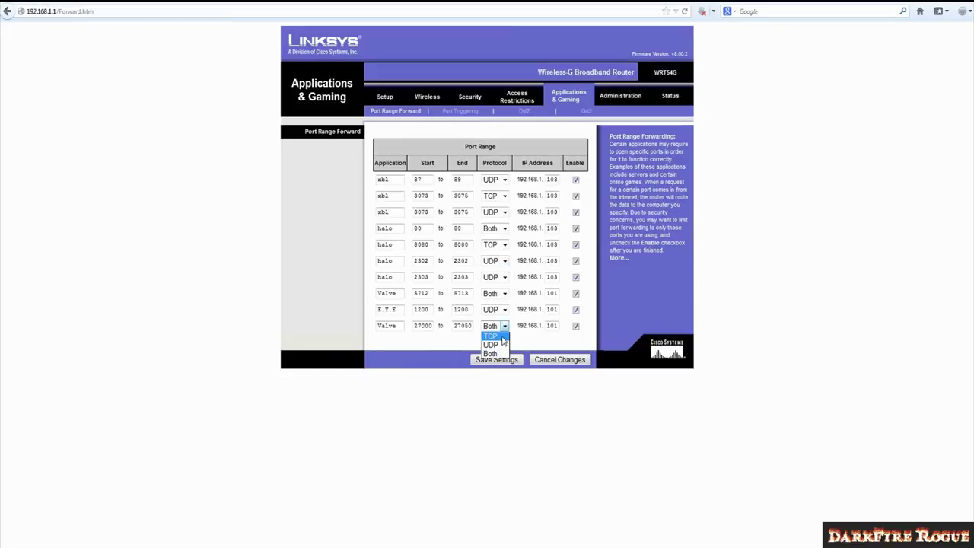
pyautogui.click(545, 341)
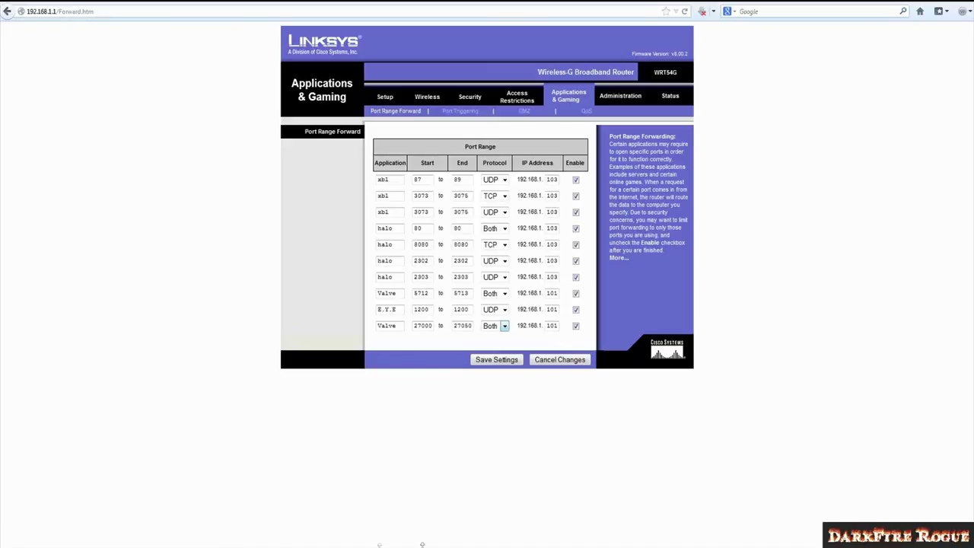
pyautogui.hotkey('alt', 'Tab')
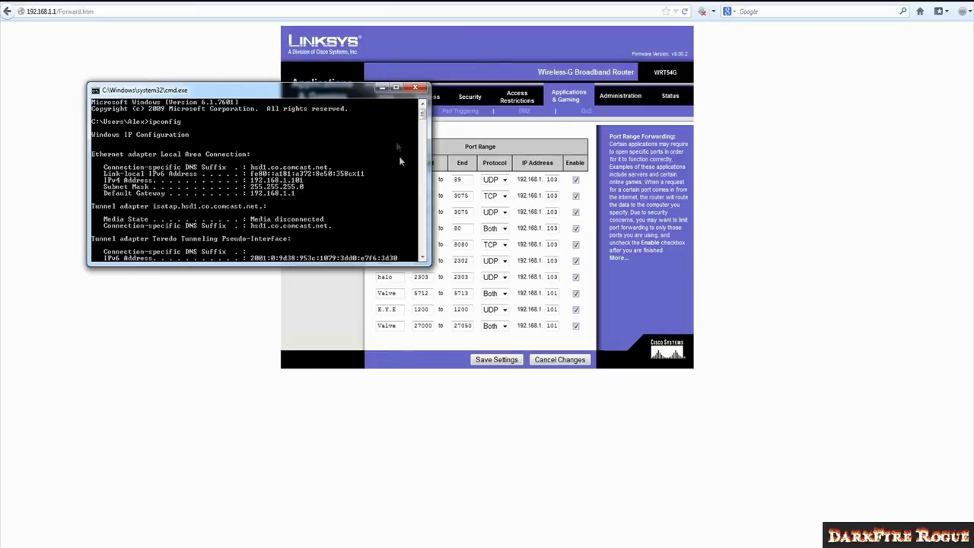
# Compare the last Valve rule's IP 192.168.1.101 against the ipconfig output.
pyautogui.click(381, 88)
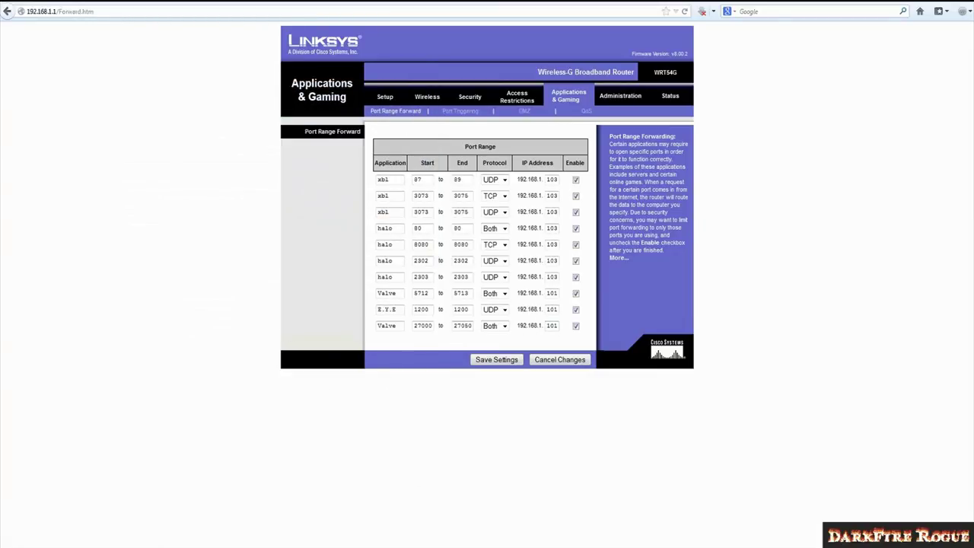
pyautogui.doubleClick(521, 326)
pyautogui.moveTo(521, 326); pyautogui.dragTo(542, 327)
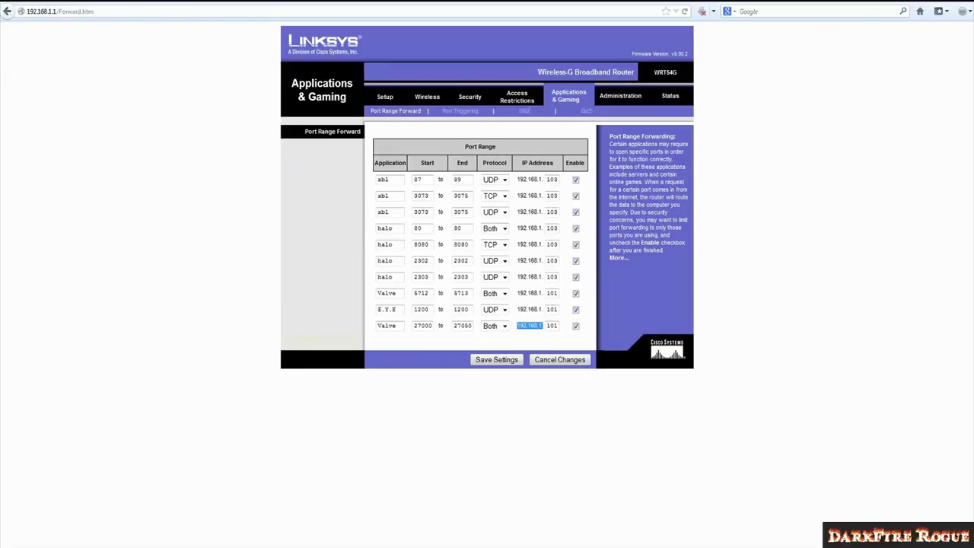
pyautogui.moveTo(545, 326); pyautogui.dragTo(559, 326)
pyautogui.hotkey('alt', 'Tab')
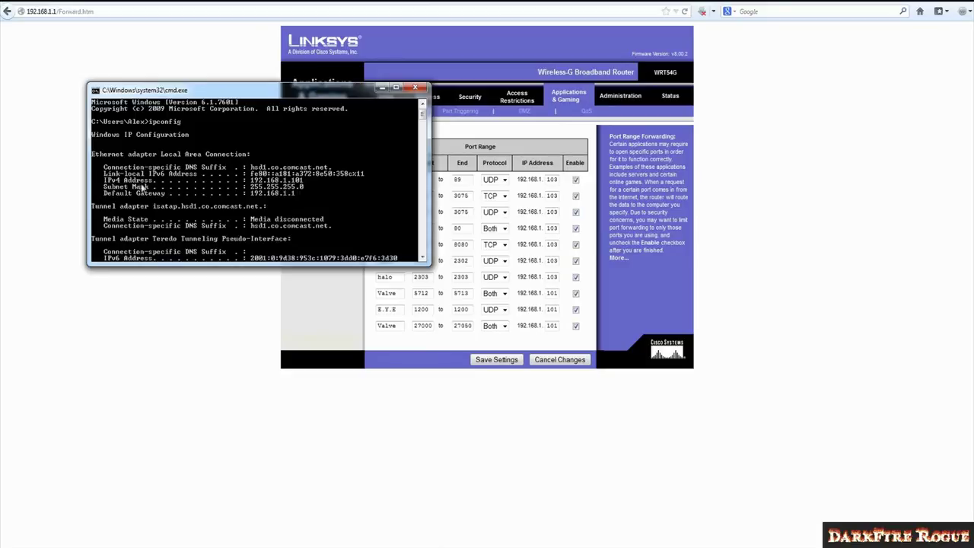
# Save the port range forwarding settings and continue back to the table.
pyautogui.click(381, 88)
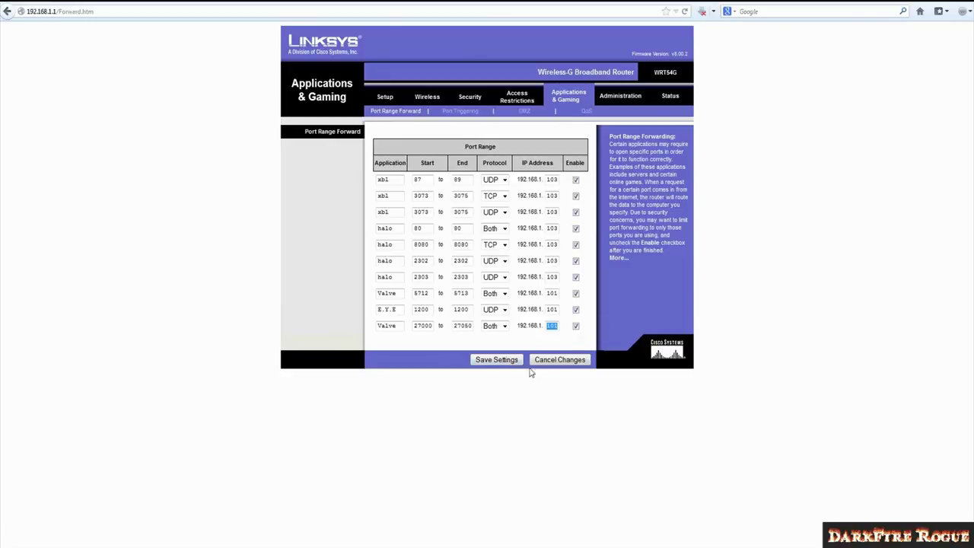
pyautogui.click(498, 363)
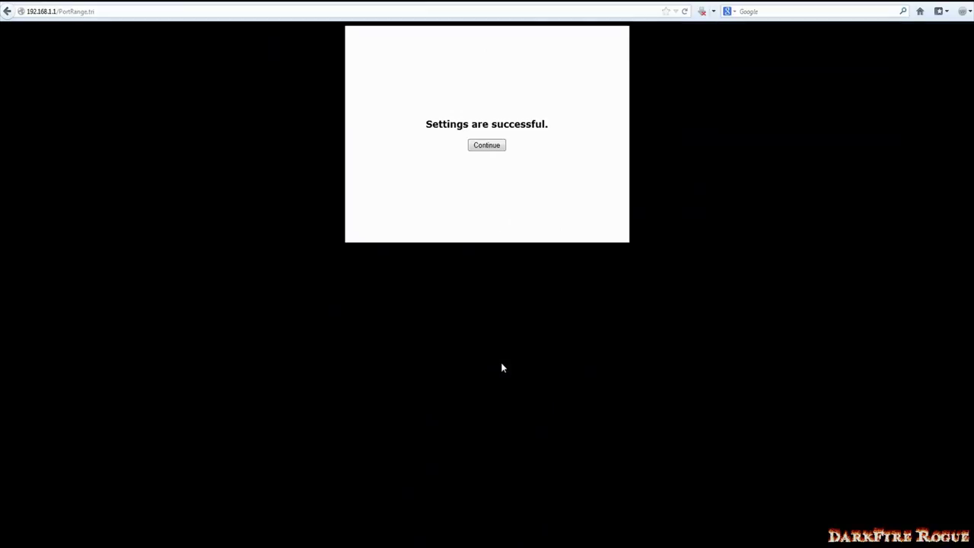
pyautogui.click(491, 148)
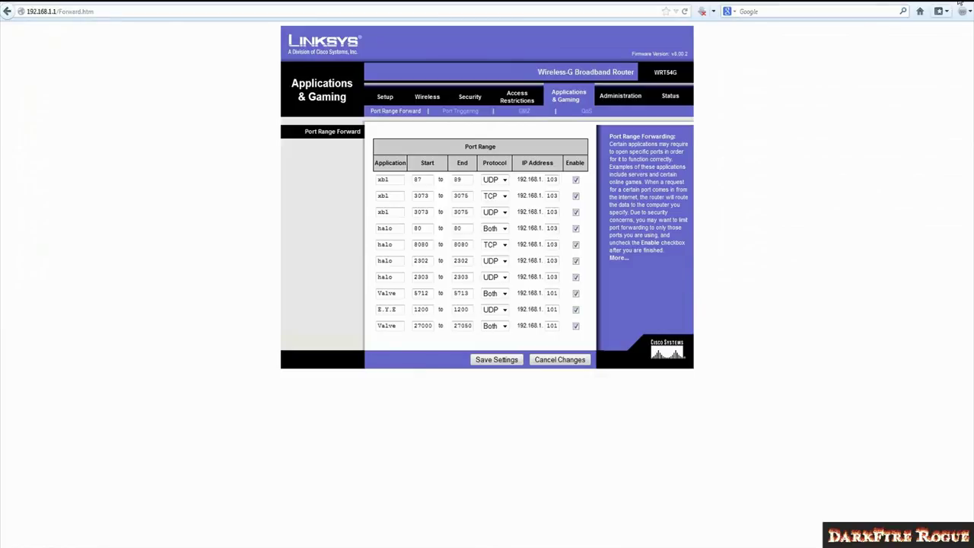